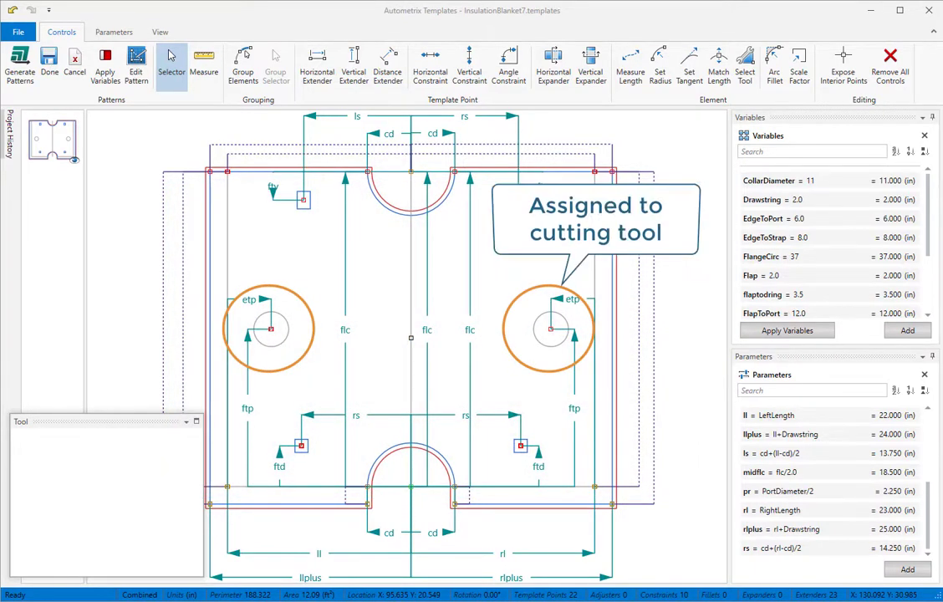
Add a new parameter named Test and set its type to Tool.
click(908, 569)
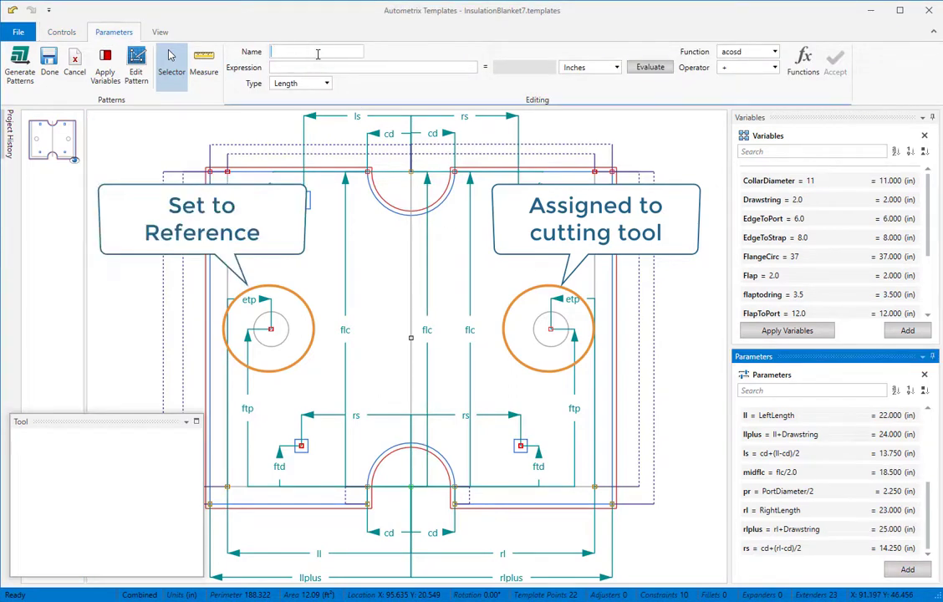
text(Test)
key(Tab)
click(322, 82)
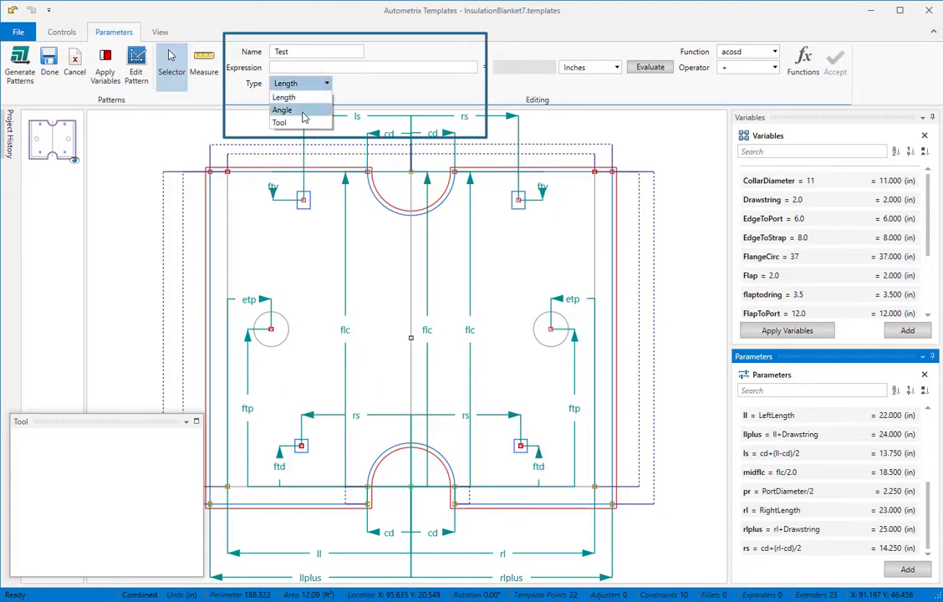
click(303, 124)
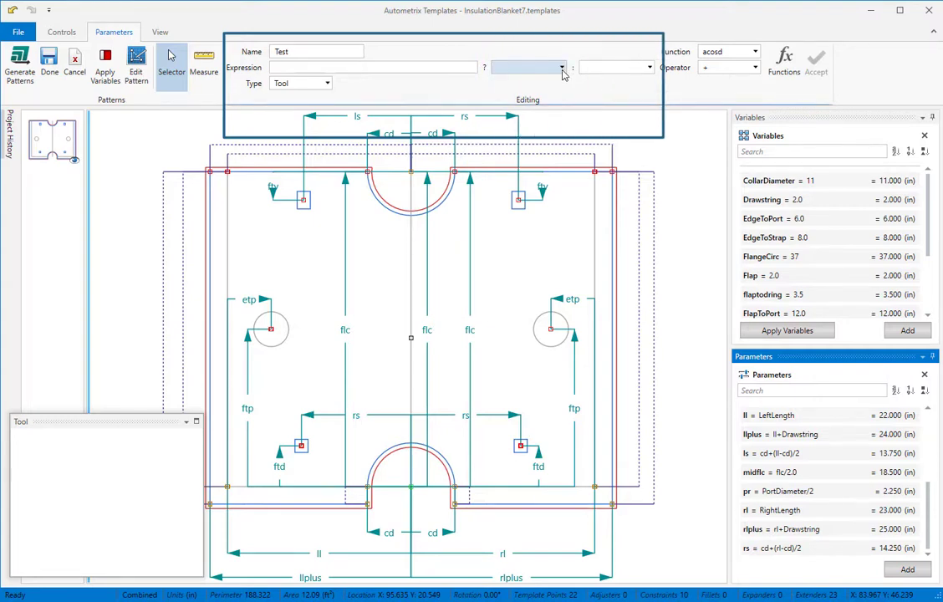
Preview the true and false tool lists (Pen, Rolling28, Knife40, Reference) without choosing either.
click(562, 68)
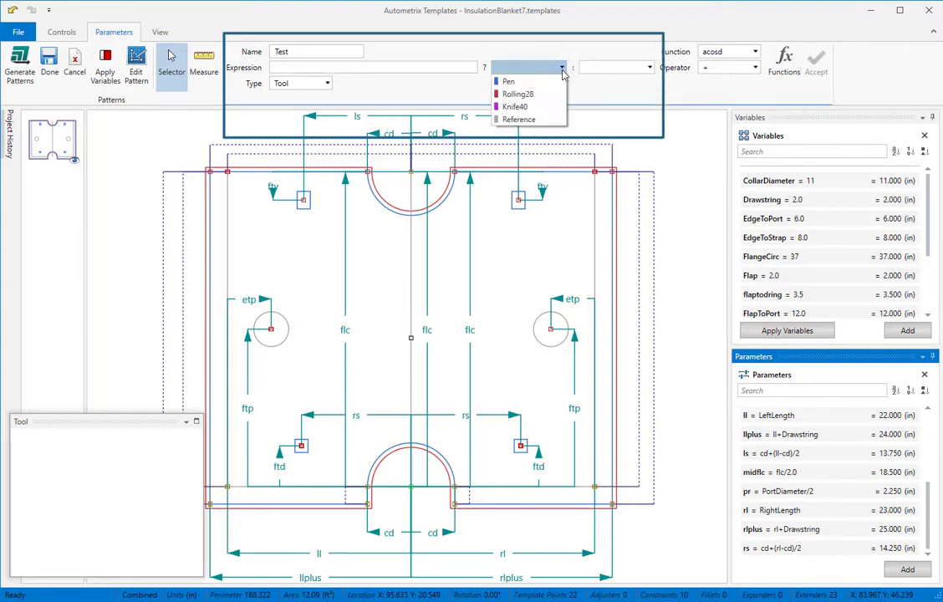
click(650, 70)
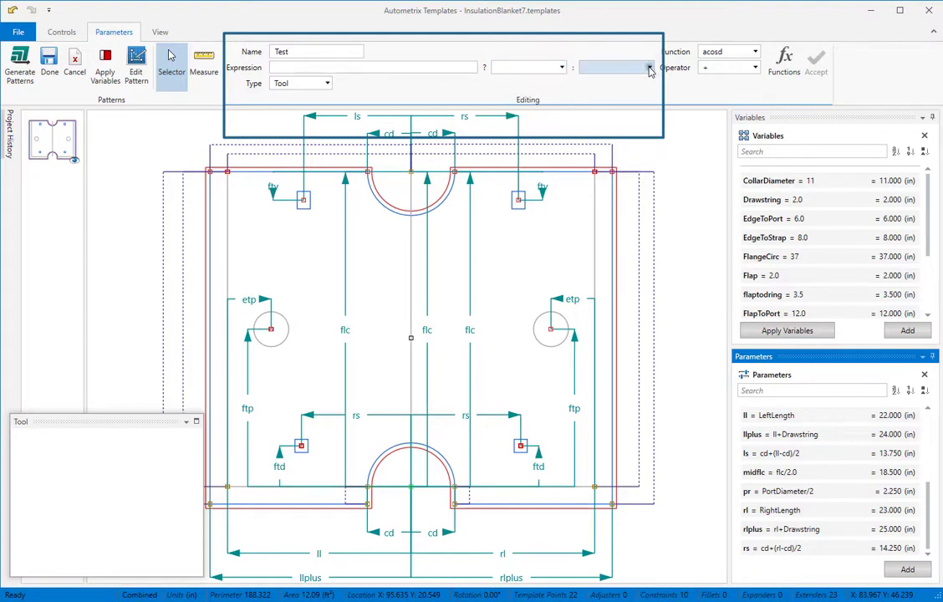
click(649, 68)
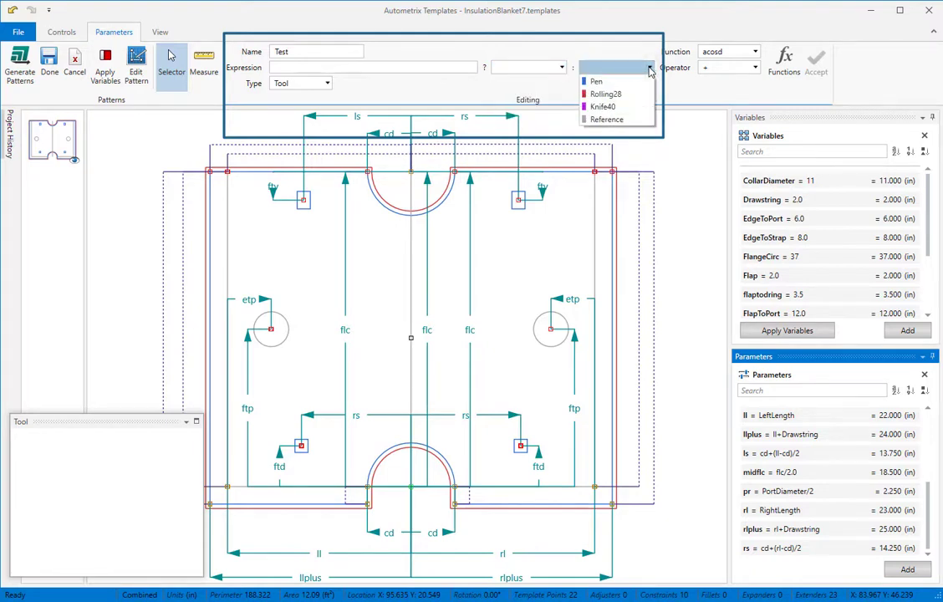
click(551, 46)
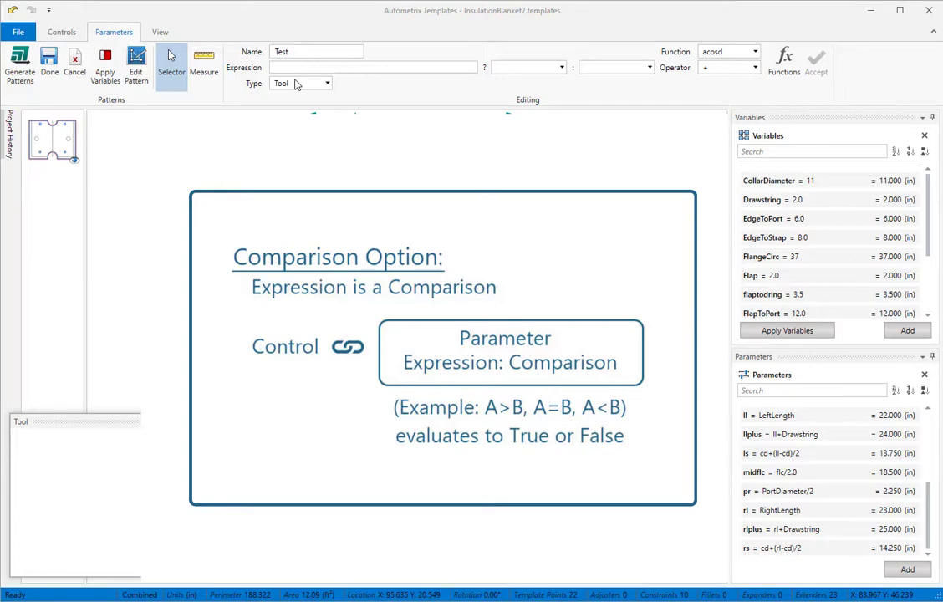
Enter RightLength>LeftLength as the Test parameter's expression.
drag(927, 222, 941, 305)
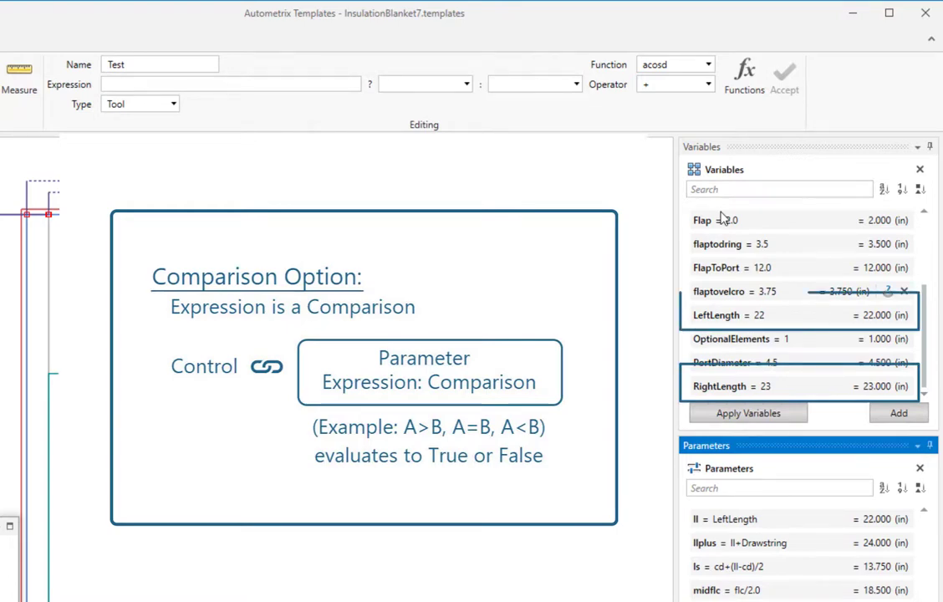
click(258, 87)
text(Right)
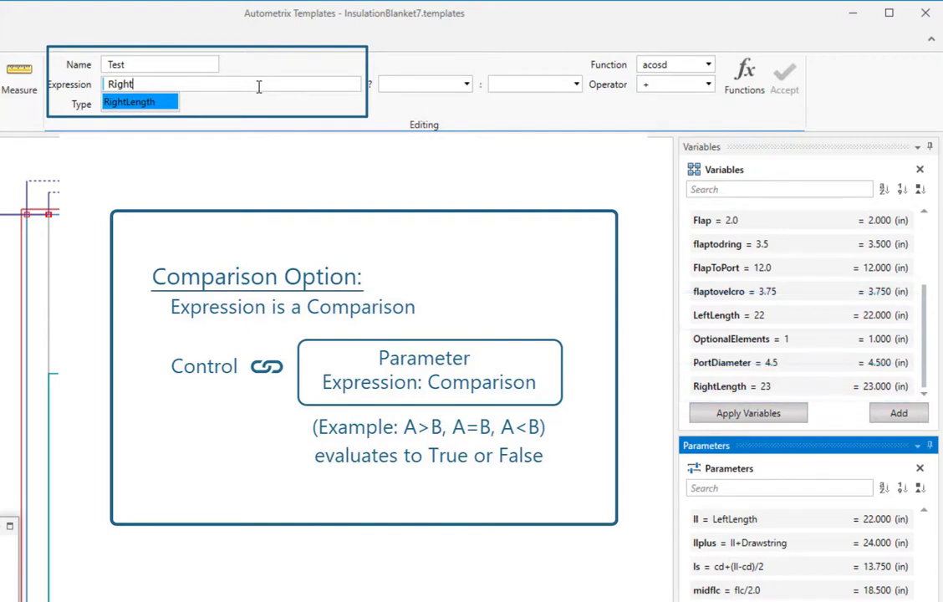
text(Length>LeftL)
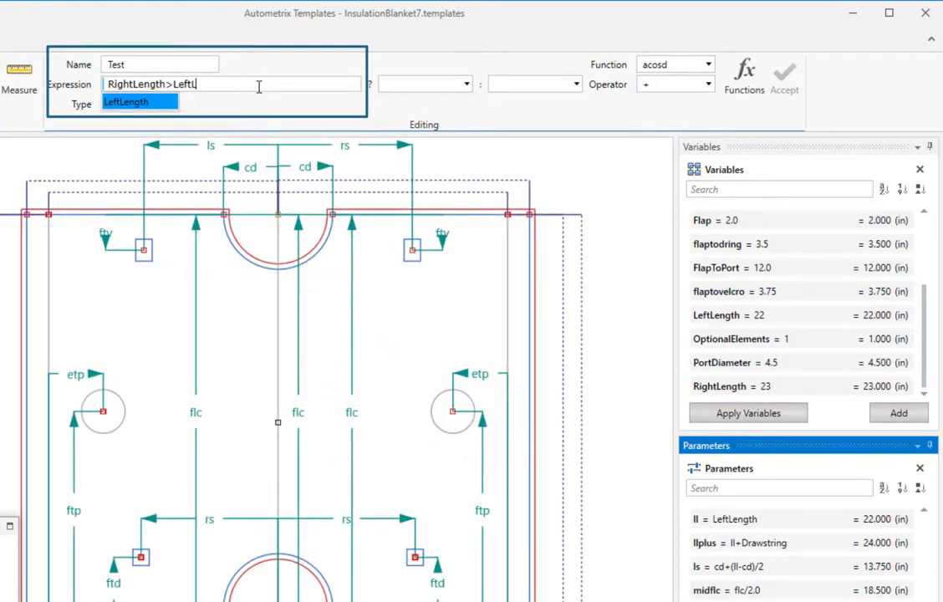
text(ength)
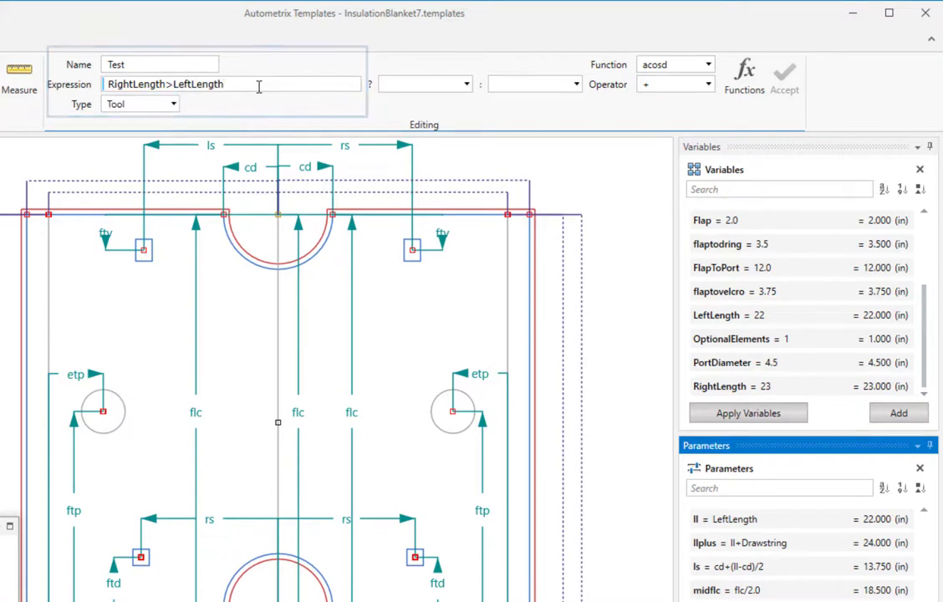
Choose Rolling28 as the true-case tool and Reference as the false-case tool.
click(464, 84)
click(423, 120)
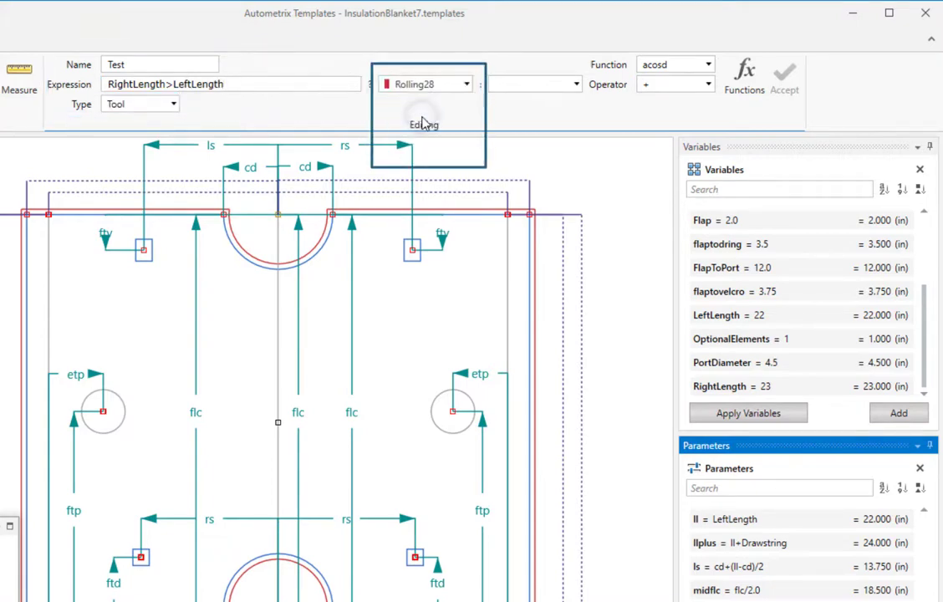
click(577, 83)
click(550, 149)
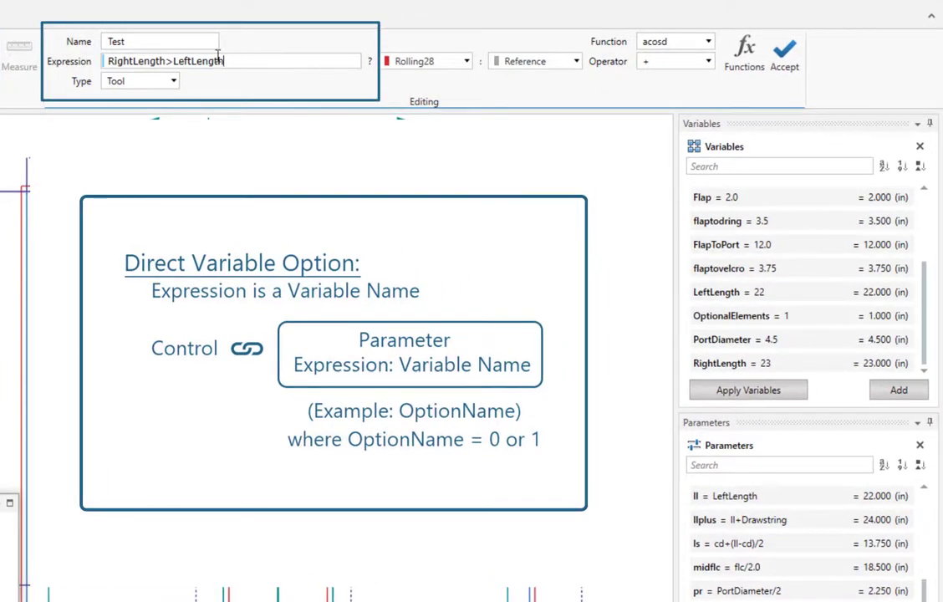
Replace the Test expression with OptionalElements using the autocomplete suggestion.
drag(219, 60, 48, 54)
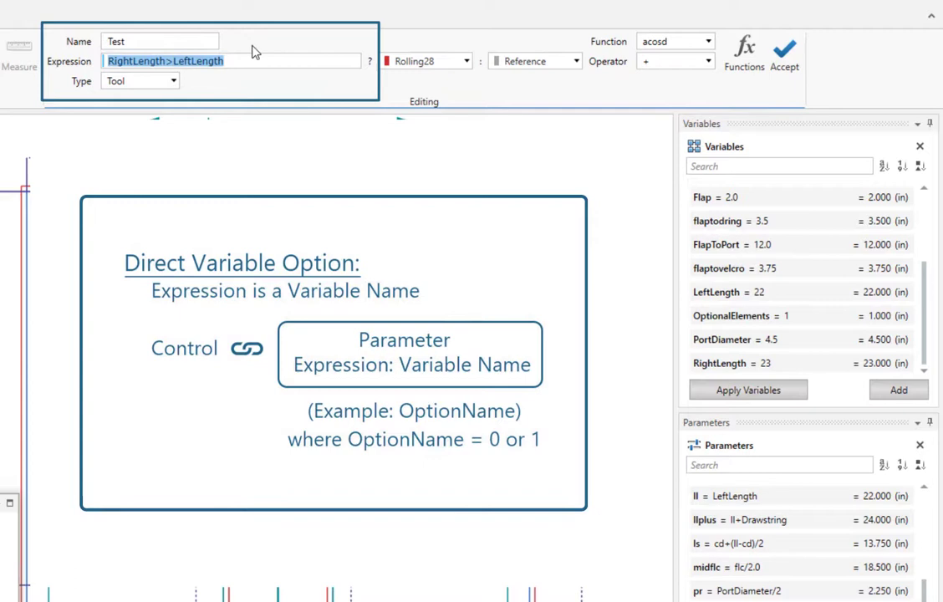
text(OptionalElements)
key(Return)
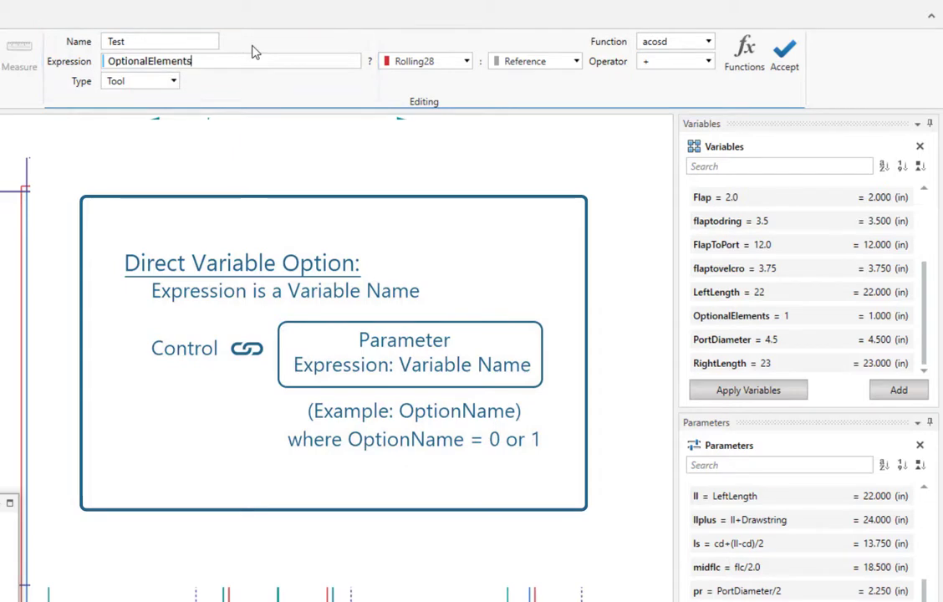
Change the OptionalElements variable's value from 1 to 0.
double_click(799, 318)
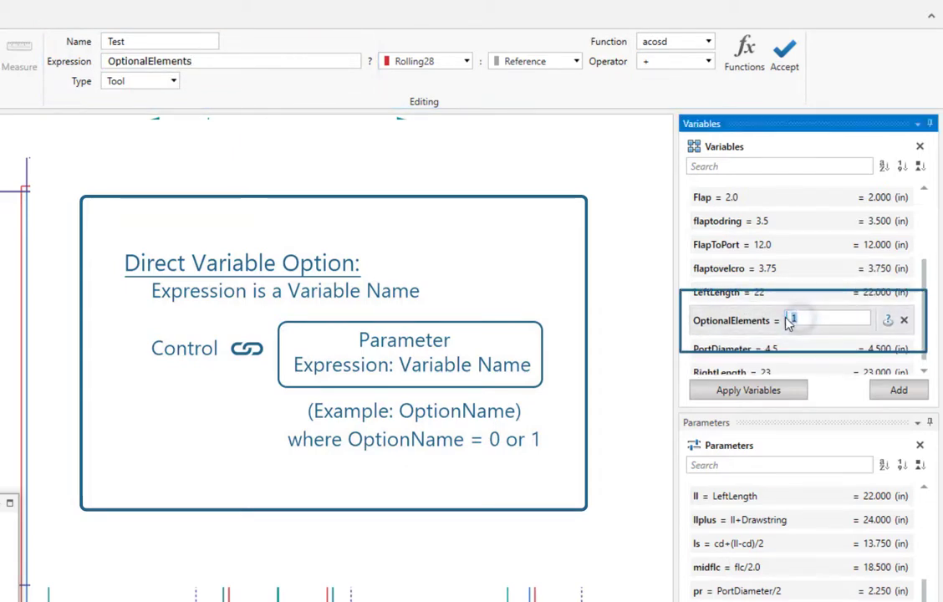
text(0)
click(663, 311)
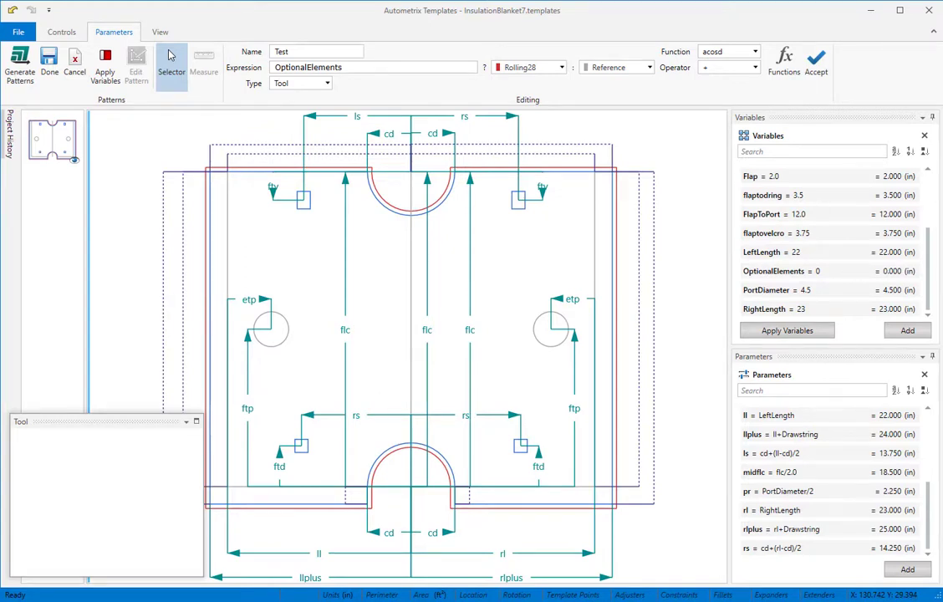
Return to the Controls view to review the insulation blanket's ports.
click(171, 56)
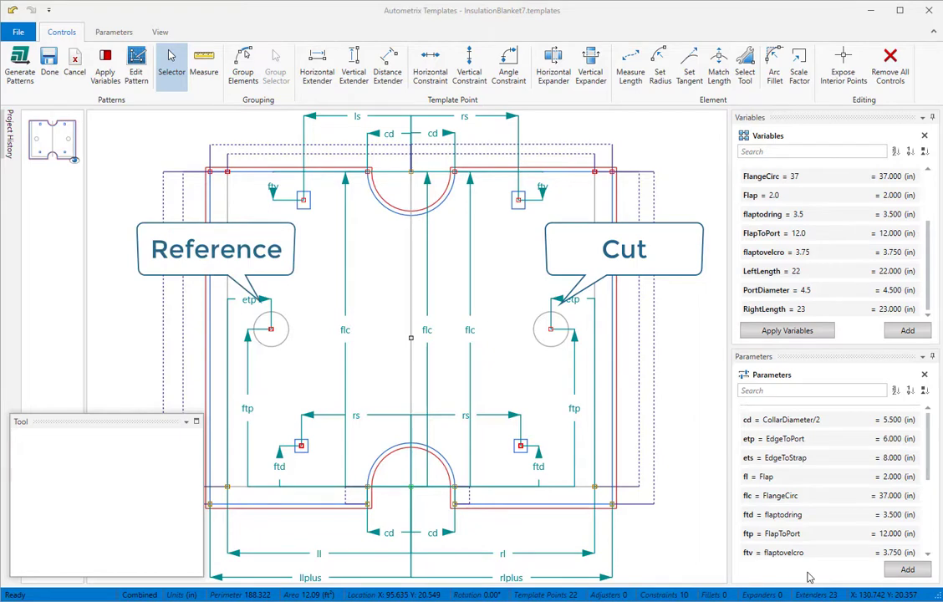
Add a new Tool-type parameter named SetRightTool.
click(908, 569)
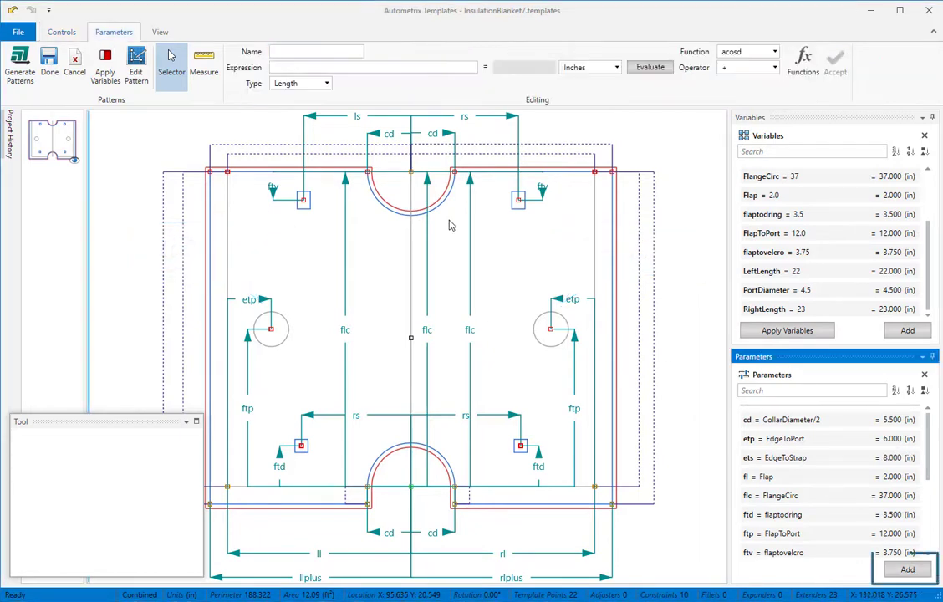
click(288, 51)
text(SetRightTool)
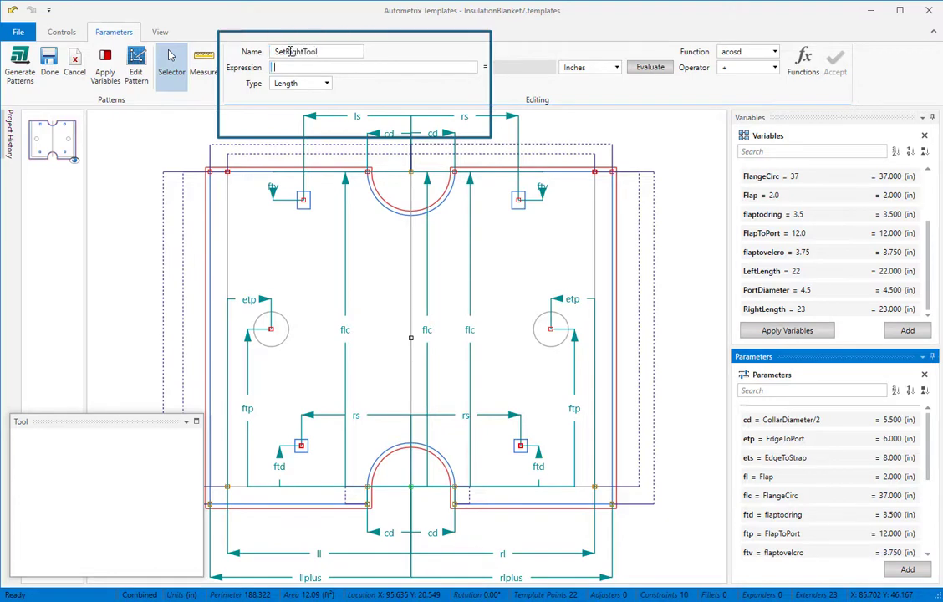
click(322, 85)
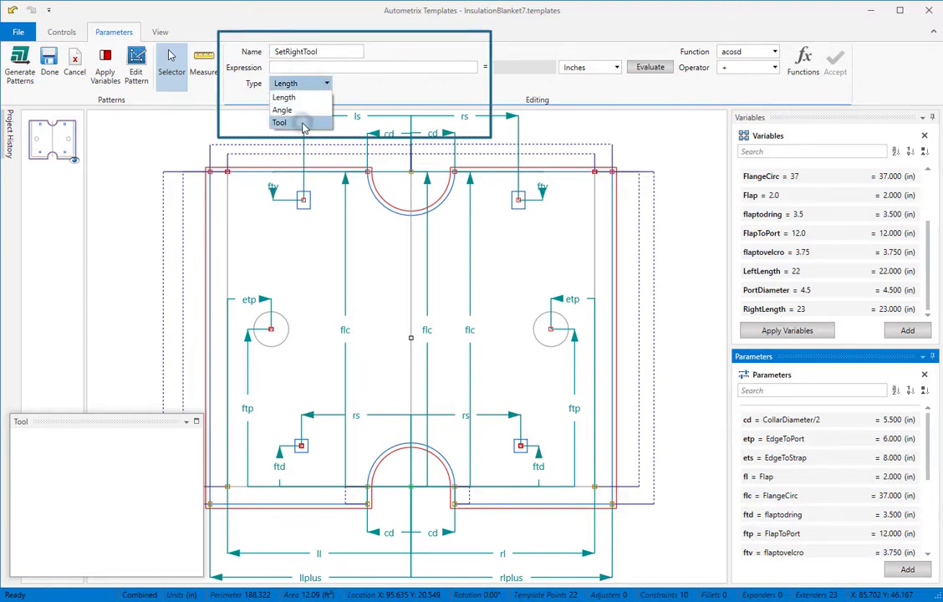
click(305, 122)
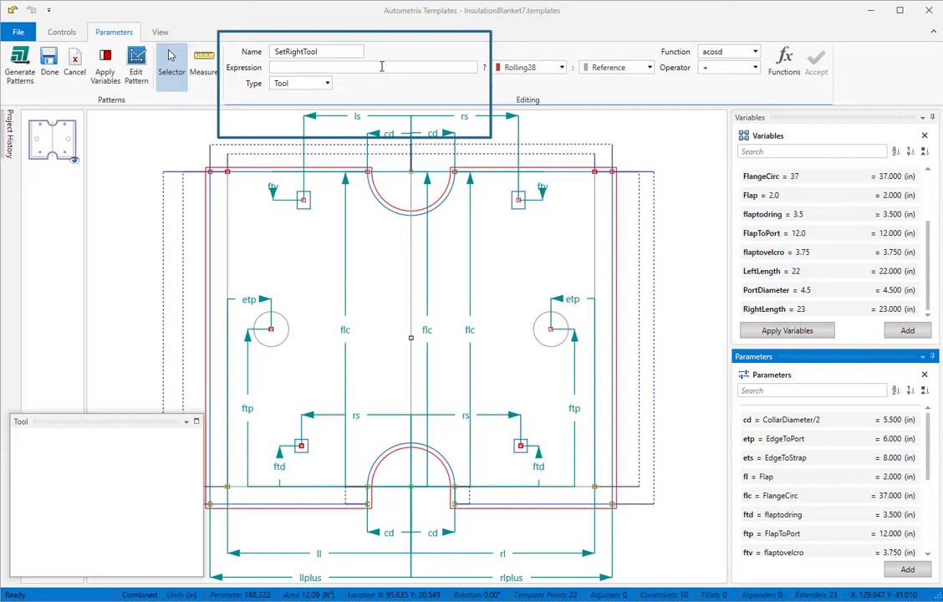
Give it expression RightLength>LeftLength, Rolling28 if true, Reference otherwise, and accept.
click(382, 66)
text(RightLength>LeftLength)
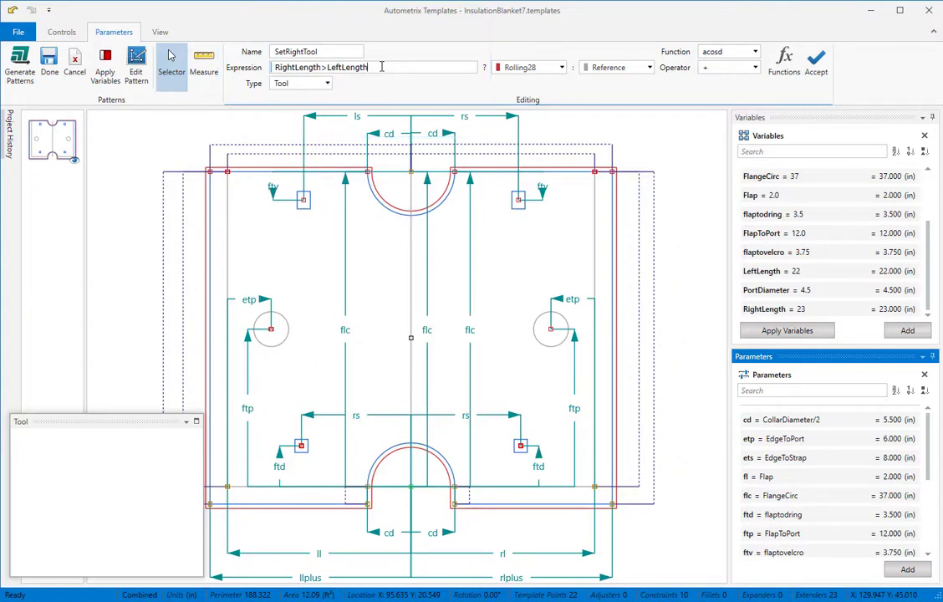
click(562, 68)
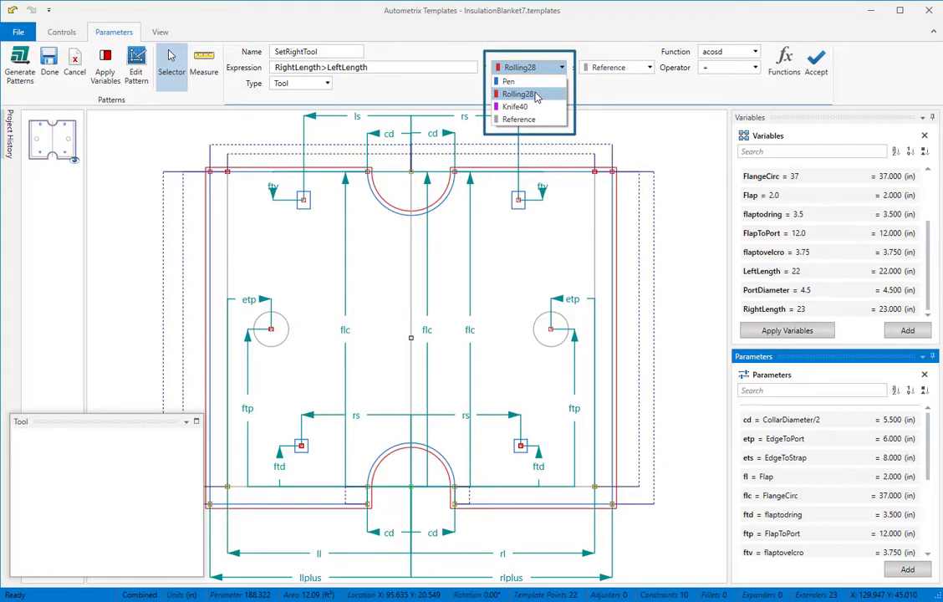
click(536, 95)
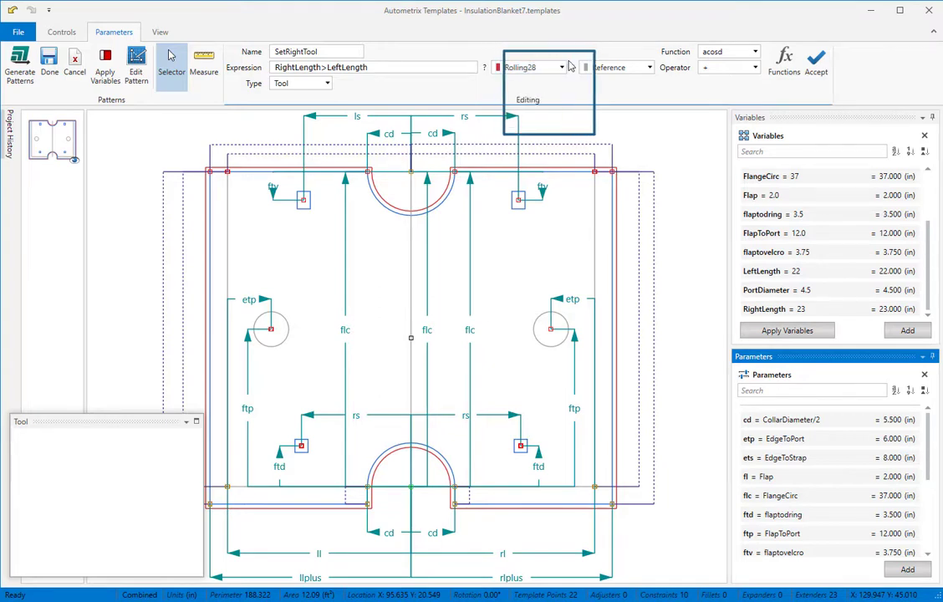
click(650, 67)
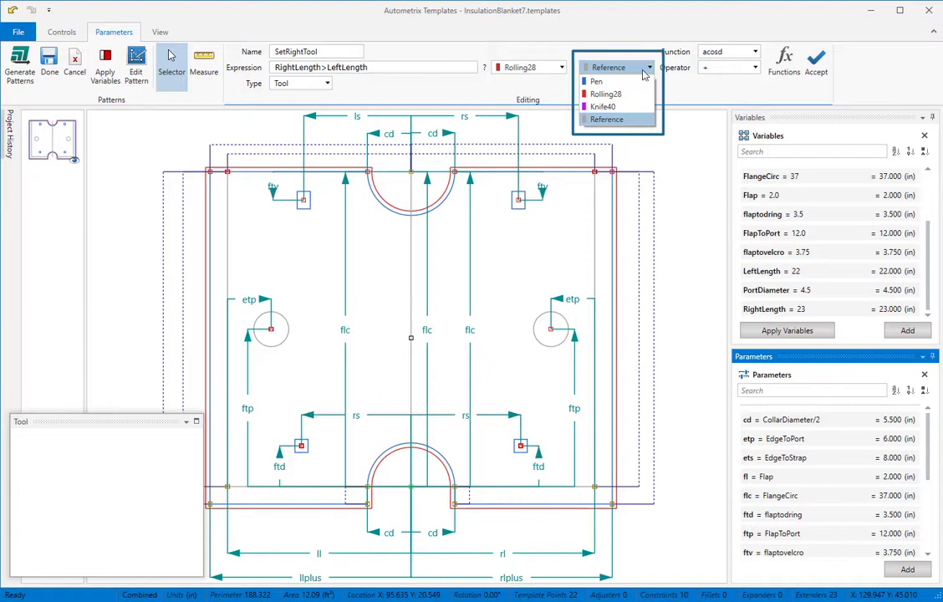
click(631, 121)
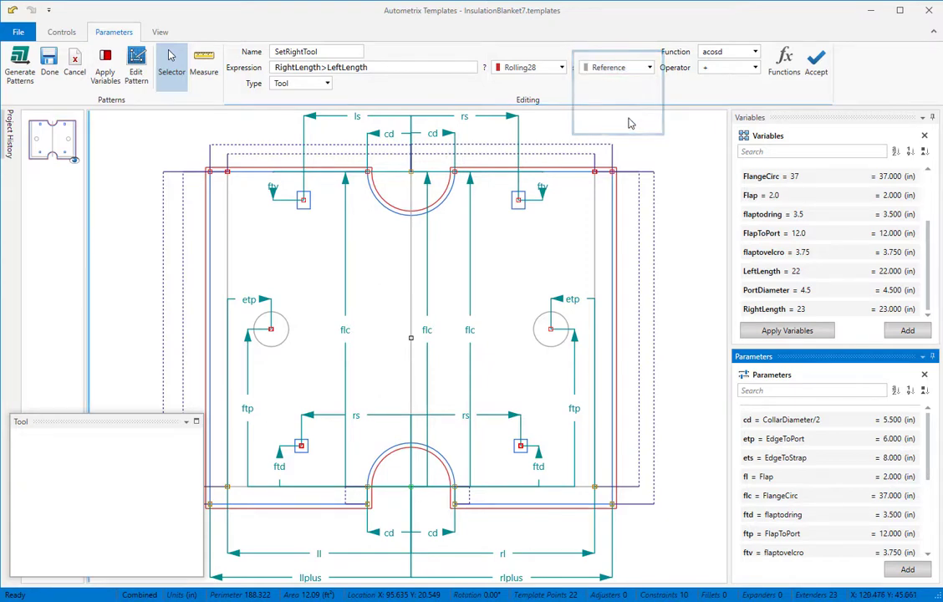
click(820, 67)
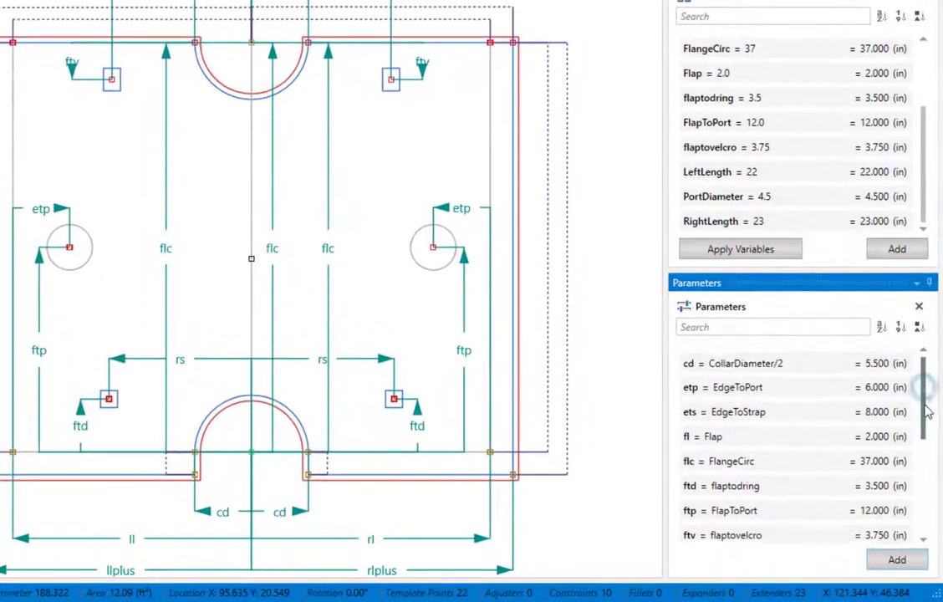
drag(925, 408, 920, 545)
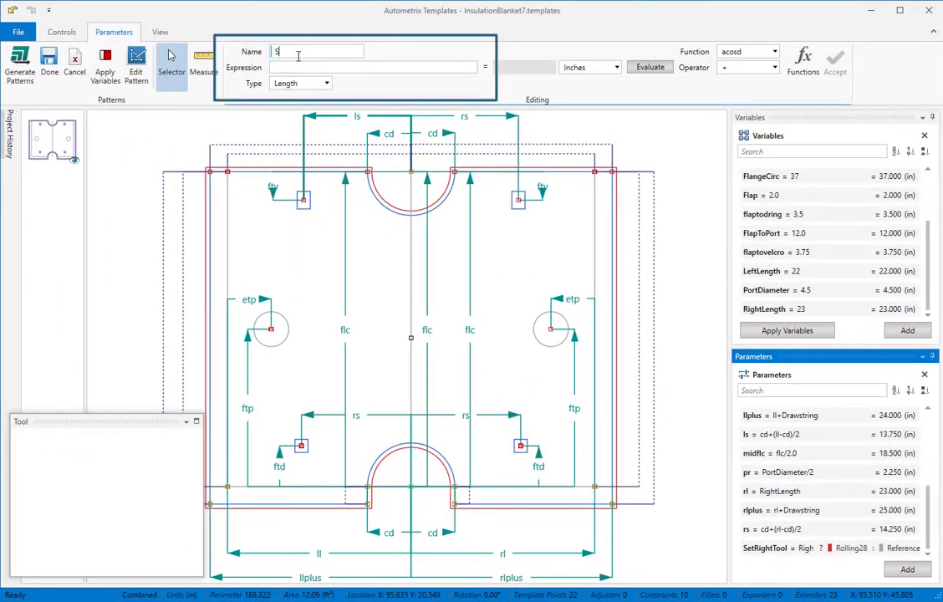
Name the new parameter SetLeftTool and make it a Tool type.
text(etLeftTool)
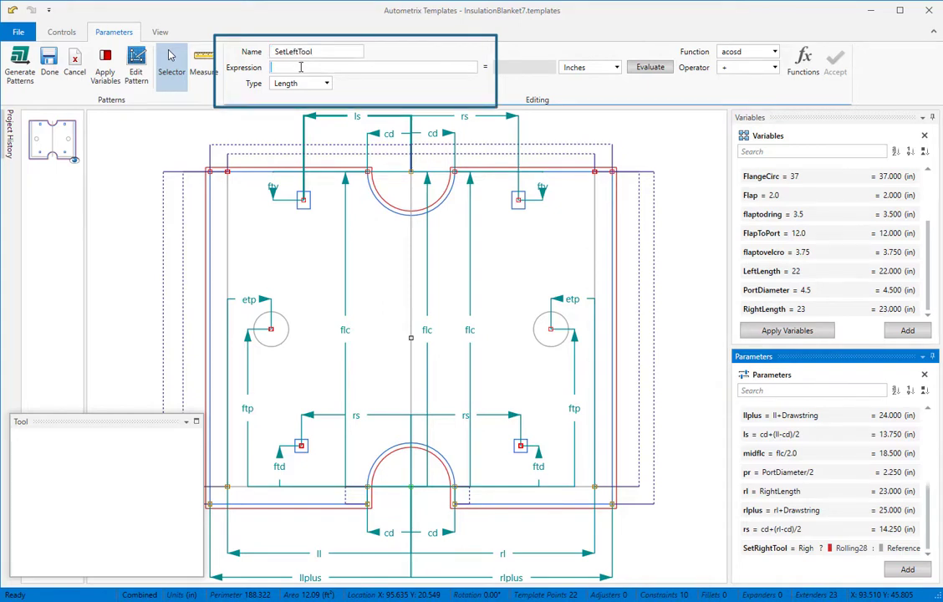
click(301, 83)
click(302, 124)
Enter LeftLength>RightLength, keeping Rolling28 as the true tool and Reference as fallback.
click(319, 66)
text(Left)
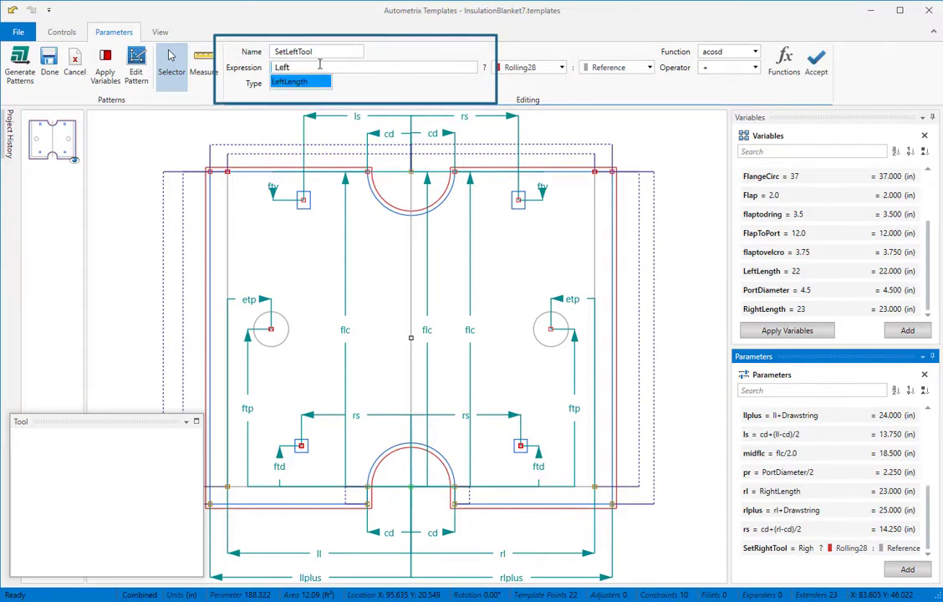
text(Length-RightLength)
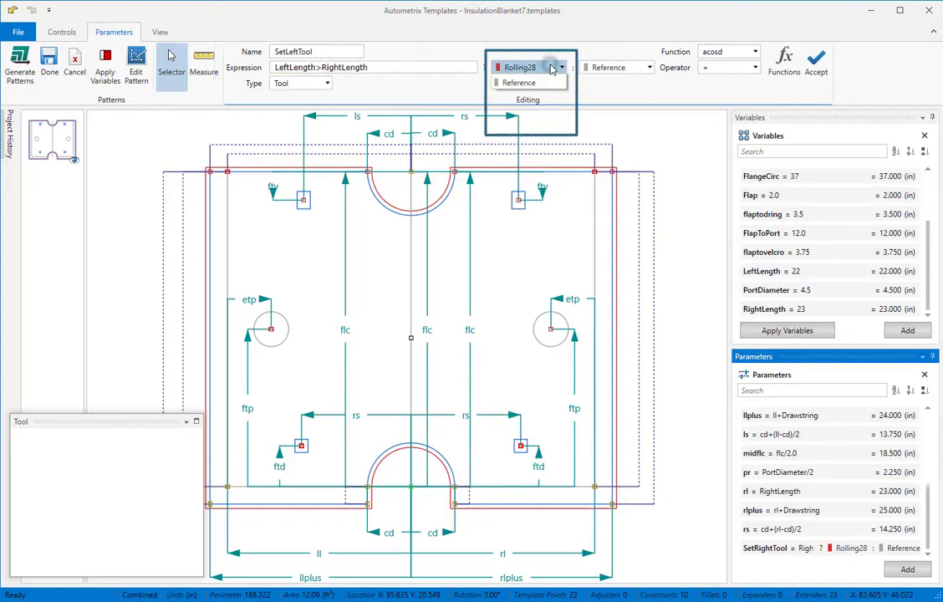
click(539, 67)
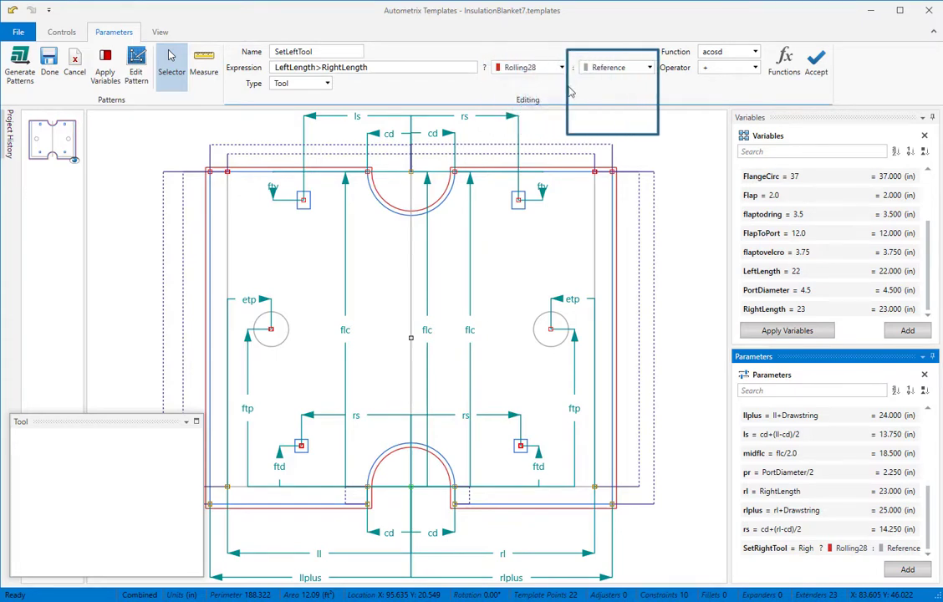
click(617, 68)
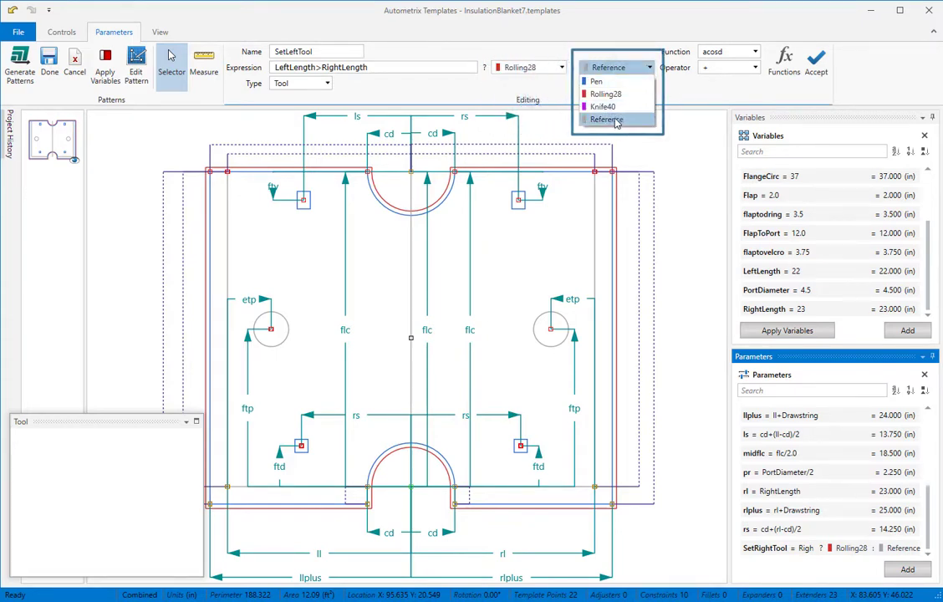
click(616, 120)
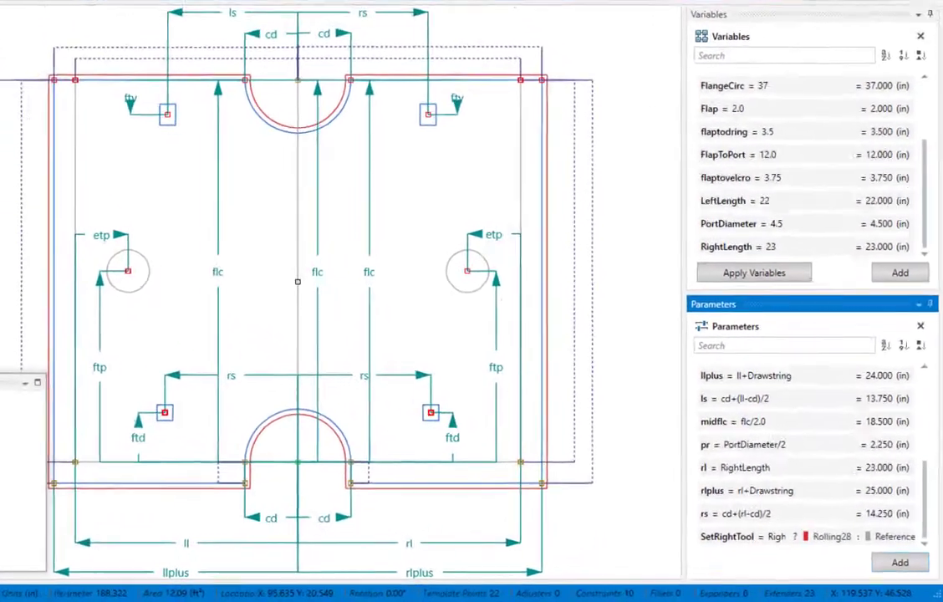
Assign the SetRightTool parameter to the right port circle.
scroll(924, 502, down, 1)
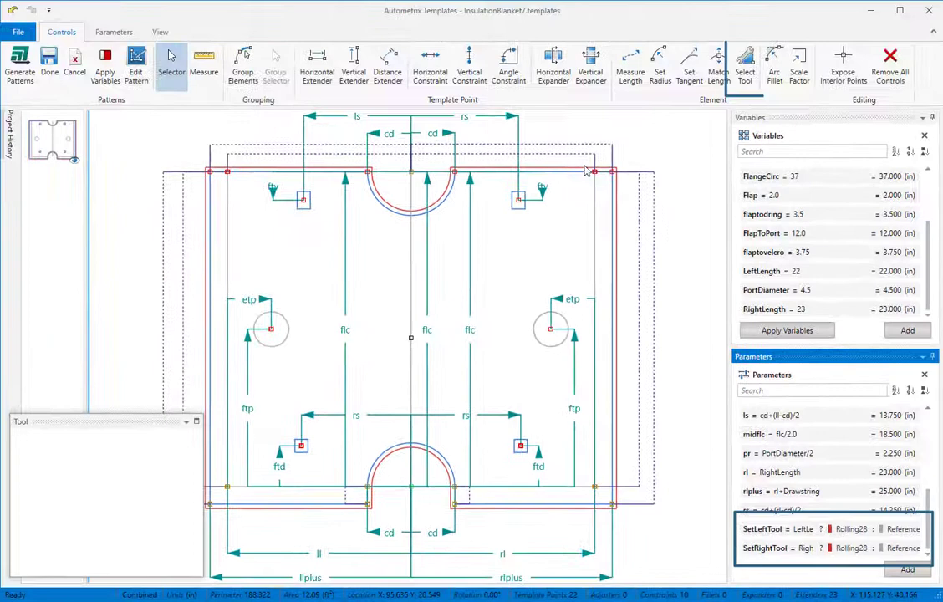
click(746, 76)
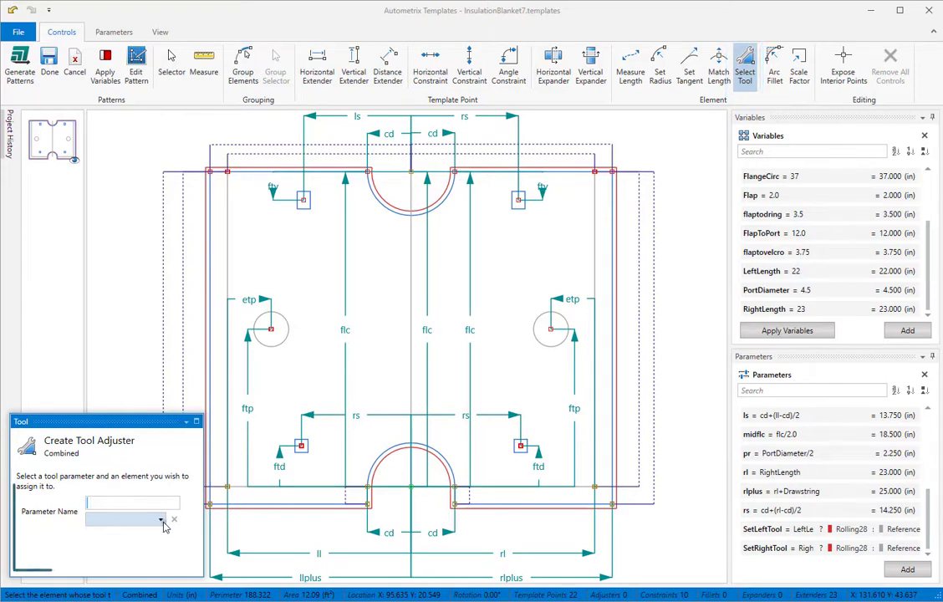
click(165, 525)
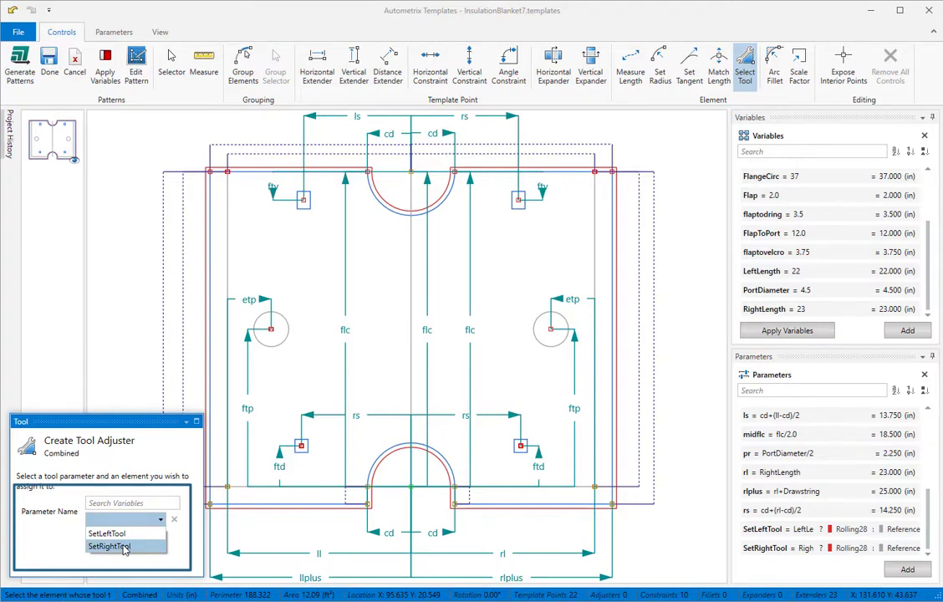
click(124, 546)
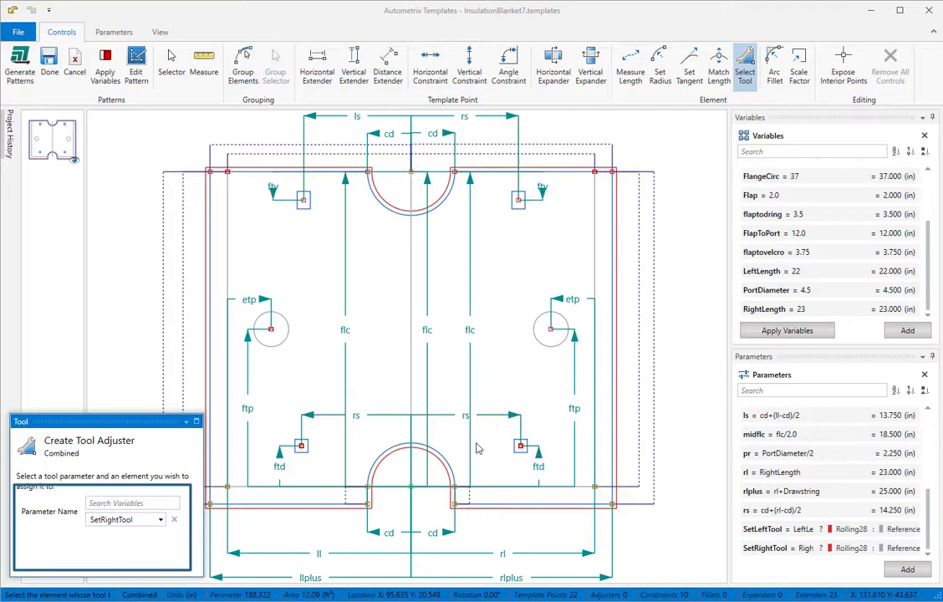
click(547, 351)
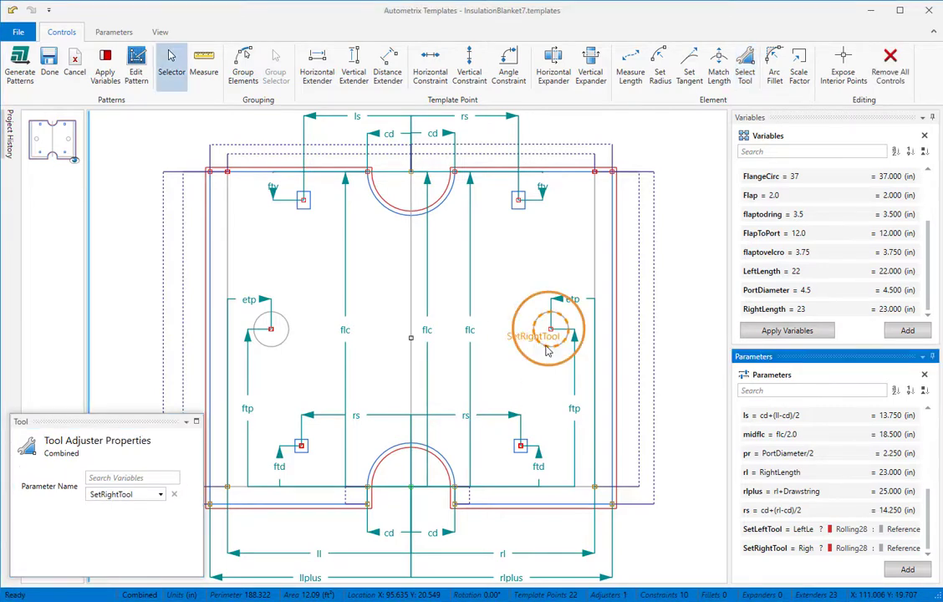
Assign SetLeftTool to the left port circle and apply the variables.
click(745, 64)
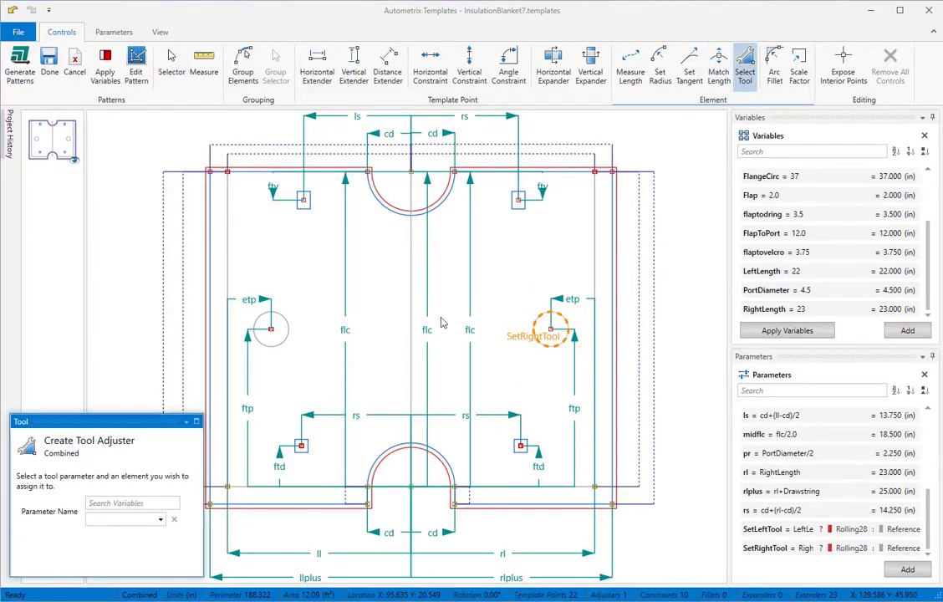
click(159, 522)
click(107, 533)
click(274, 350)
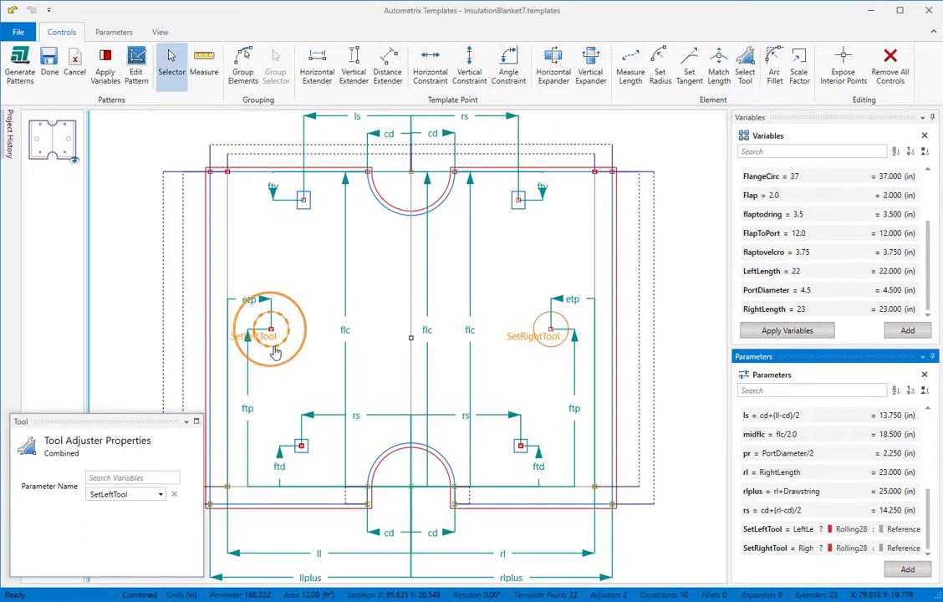
click(787, 331)
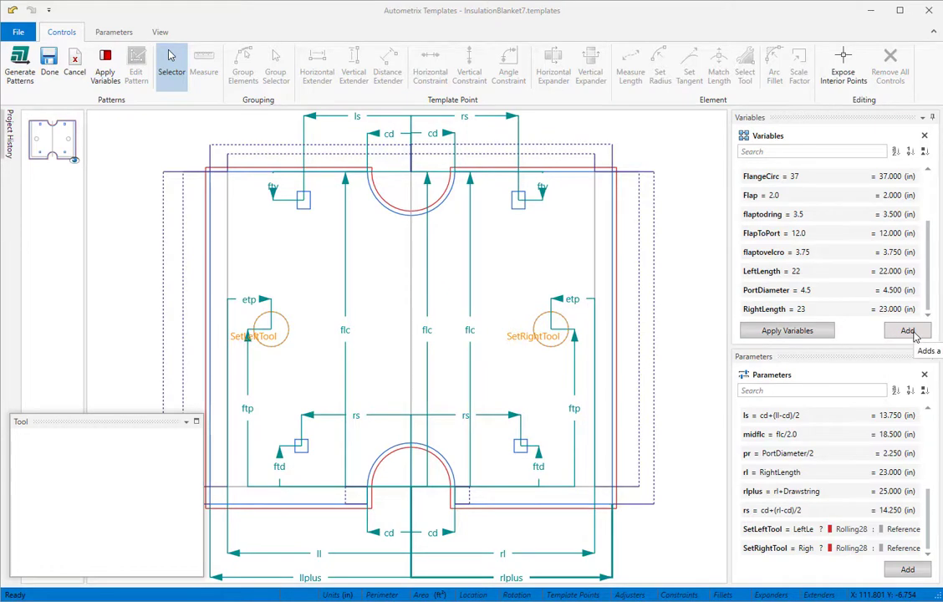
Add a variable OptionLeft with value 1.
click(908, 330)
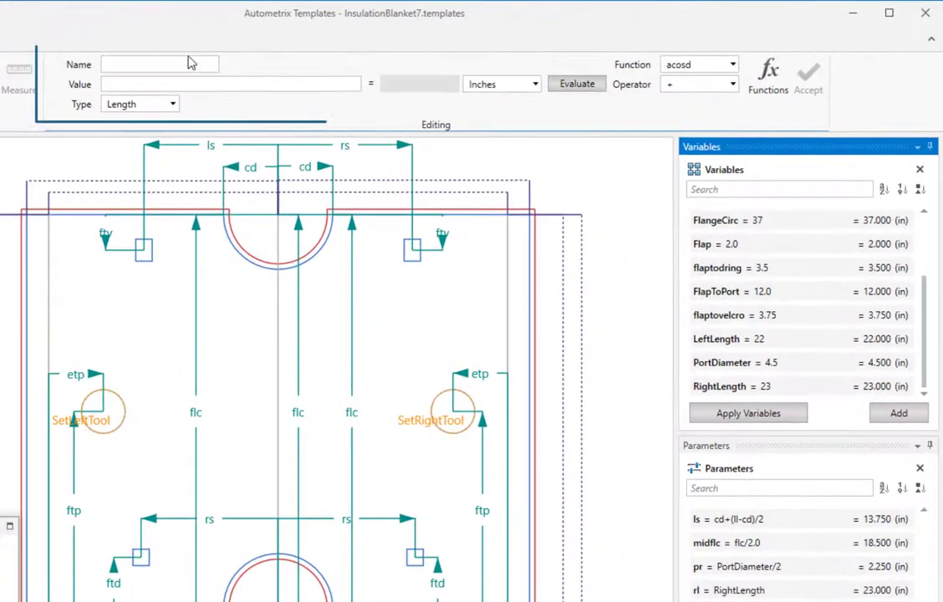
click(286, 55)
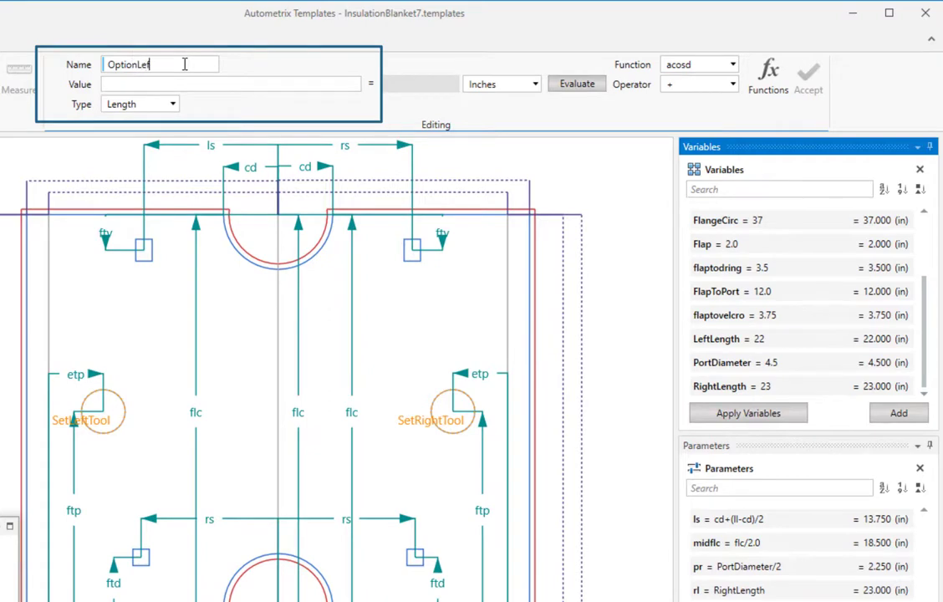
text(1)
click(807, 81)
Add a second variable Optionright with value 0.
click(894, 414)
click(154, 59)
text(Optionright)
key(Tab)
text(0)
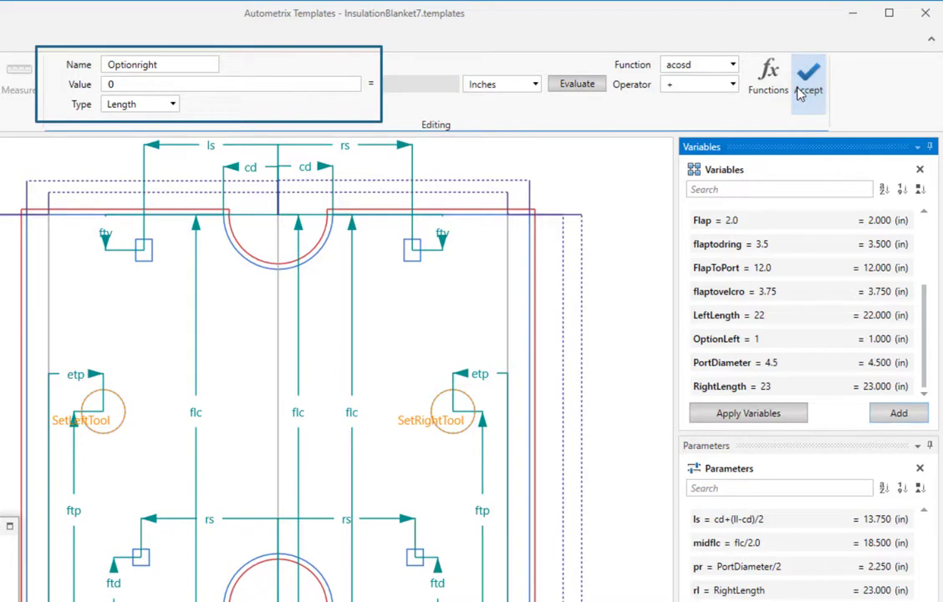
click(798, 94)
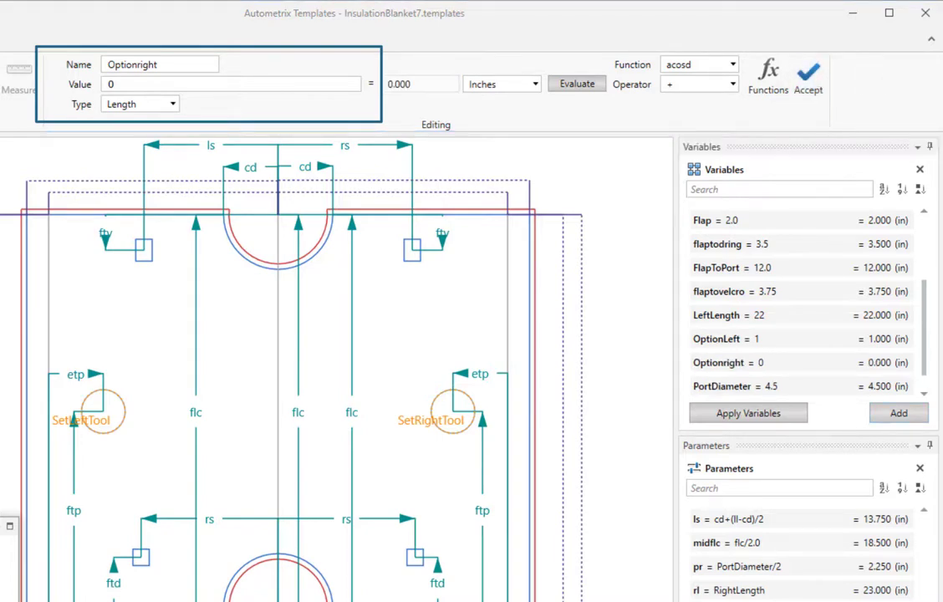
Change SetLeftTool's expression to OptionLeft and accept.
click(81, 418)
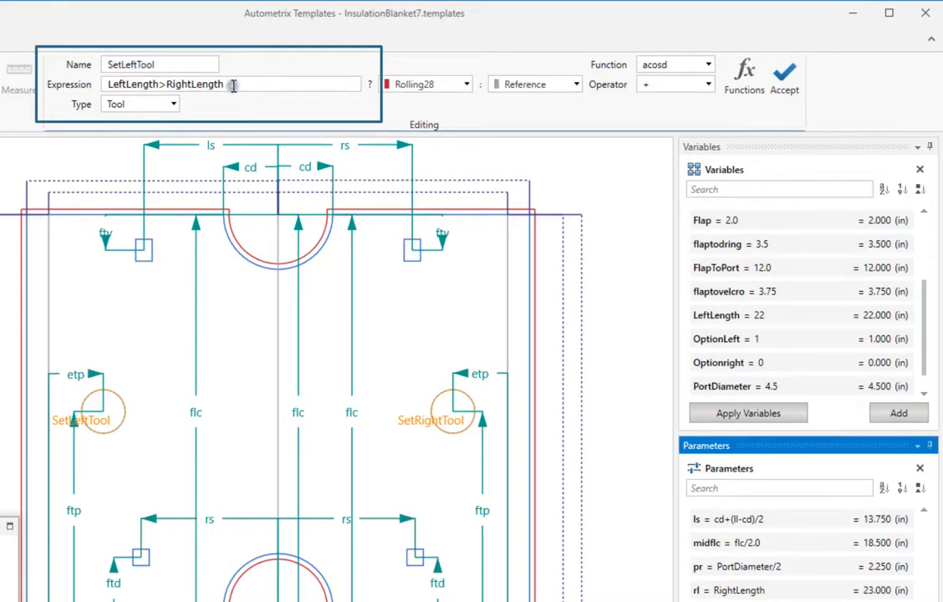
drag(234, 86, 88, 84)
text(OptionLeft)
key(Return)
click(777, 80)
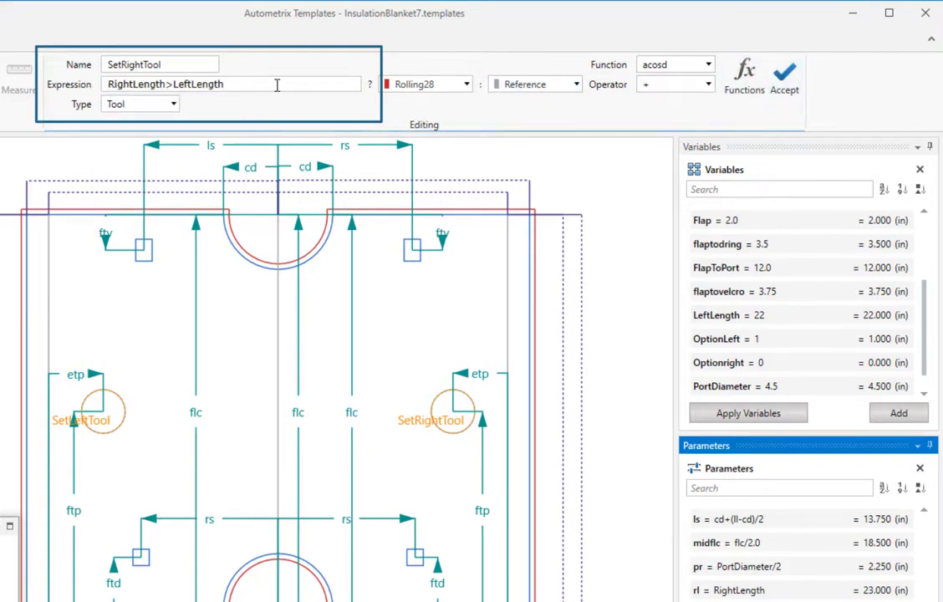
Change SetRightTool's expression to Optionright and accept.
drag(277, 85, 80, 90)
text(Op)
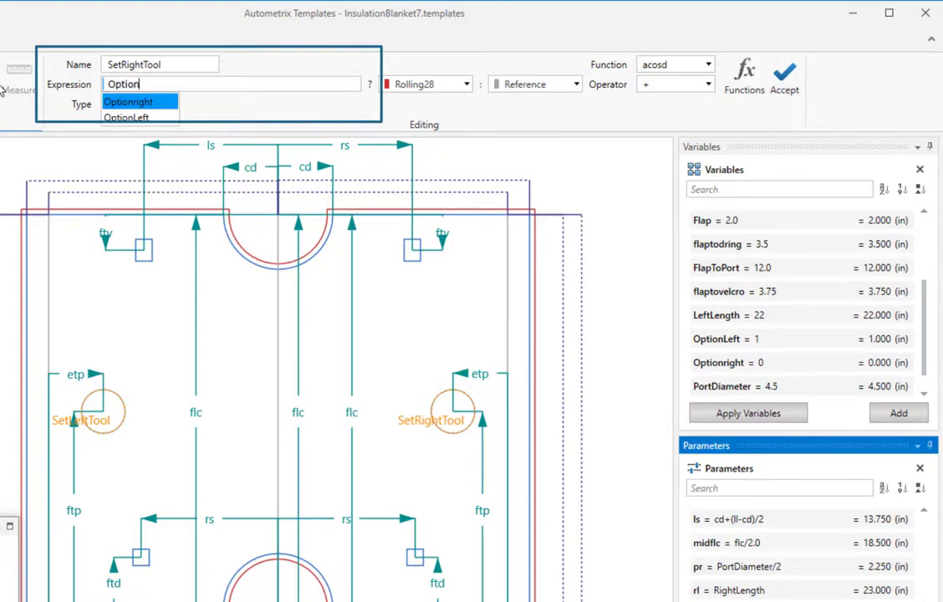
text(tion)
key(Return)
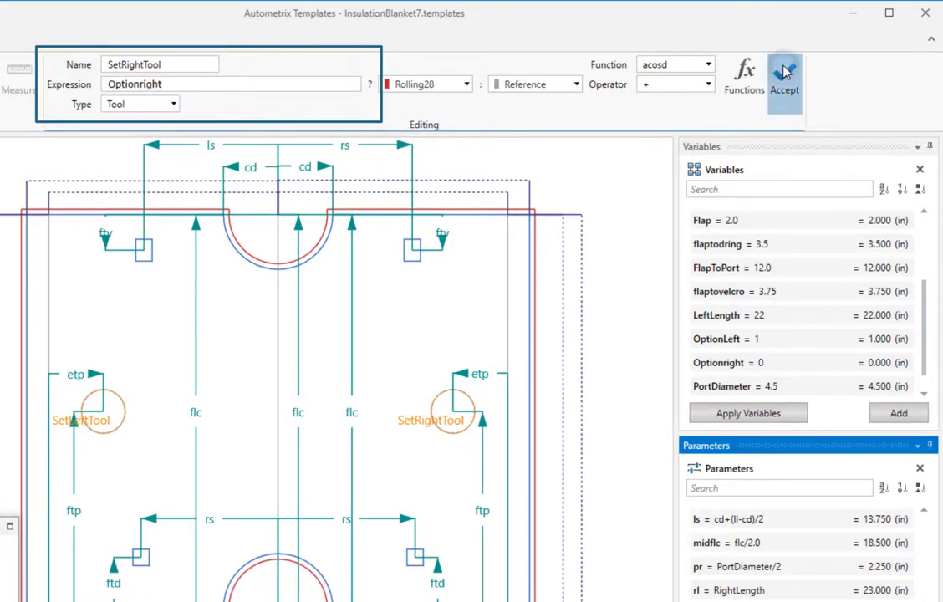
click(786, 74)
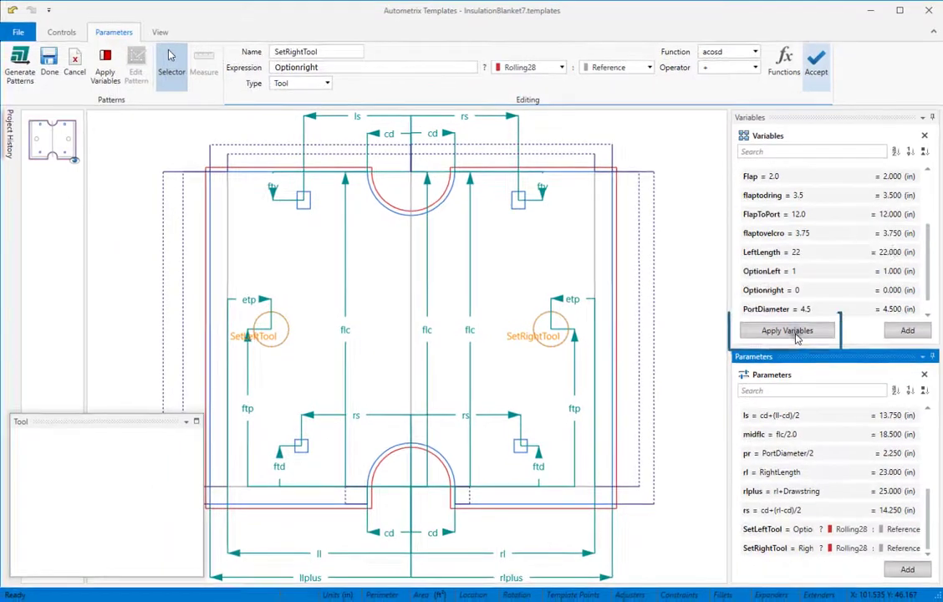
Apply the variables so the left port becomes cut and the right port reference.
click(762, 416)
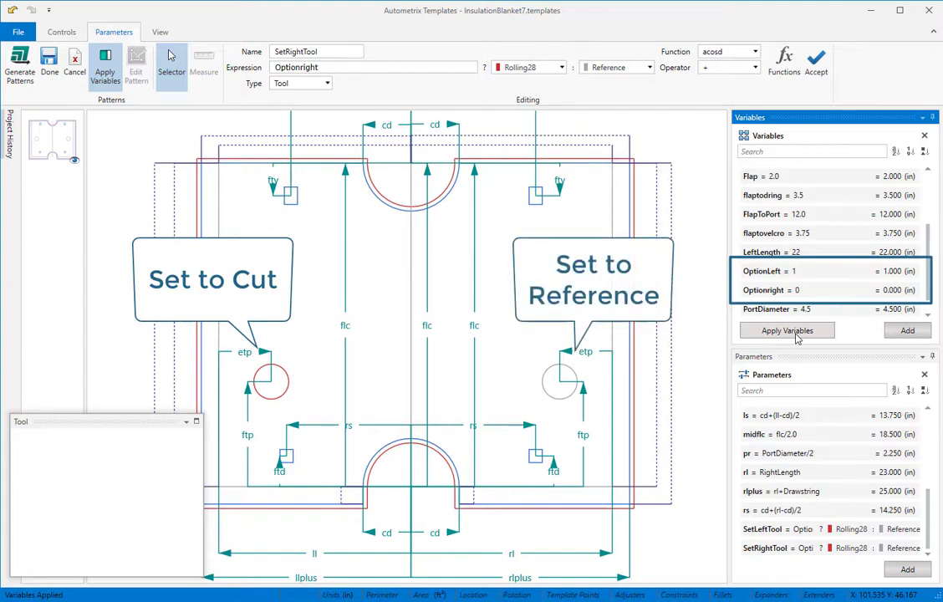
click(797, 334)
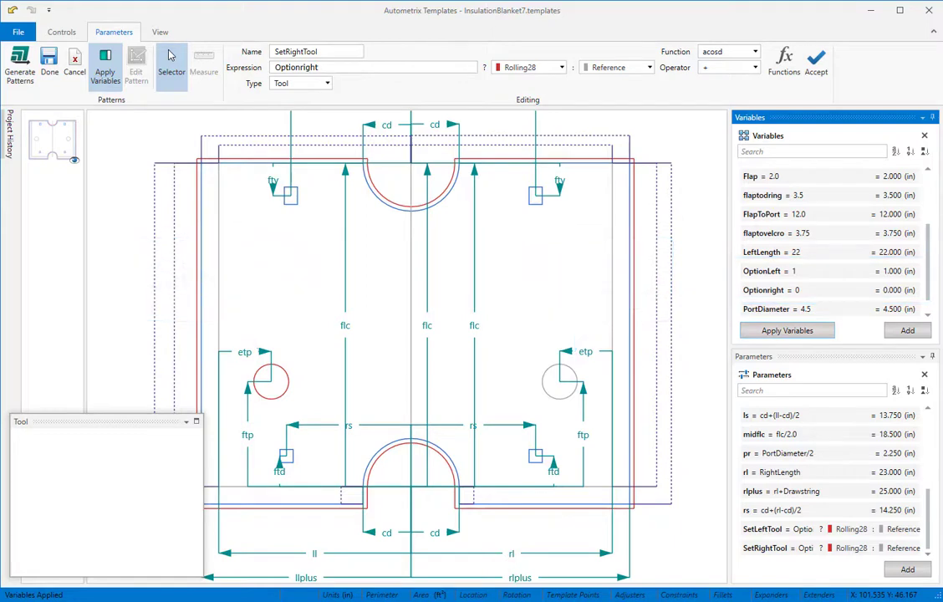